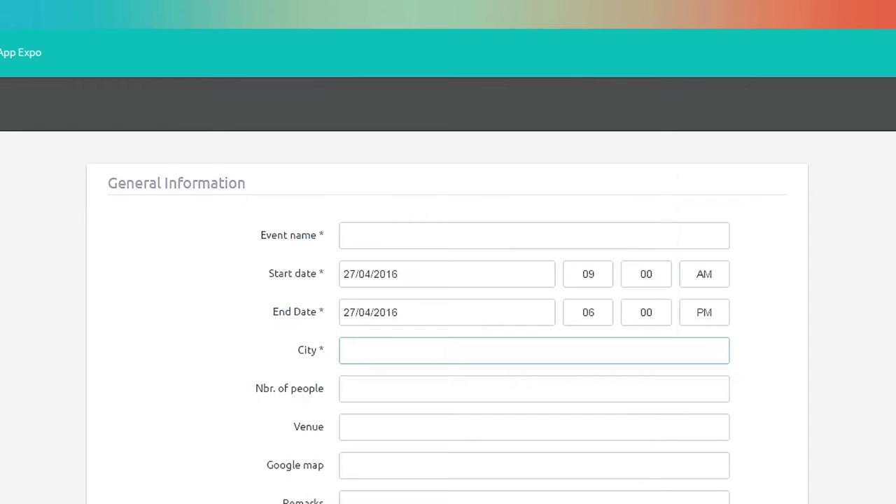
# Save a new event named Events Apps Expo with the city set to London.
pyautogui.write('Events Apps Expo')
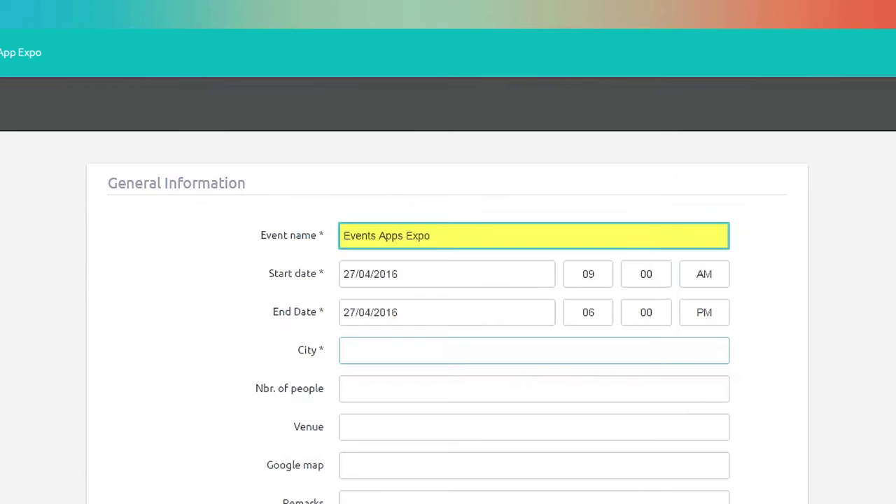
pyautogui.write('London')
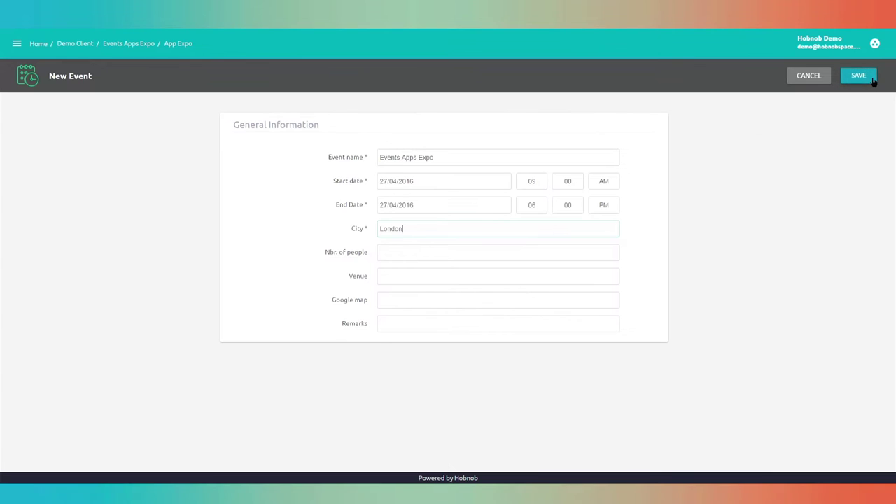
pyautogui.click(872, 81)
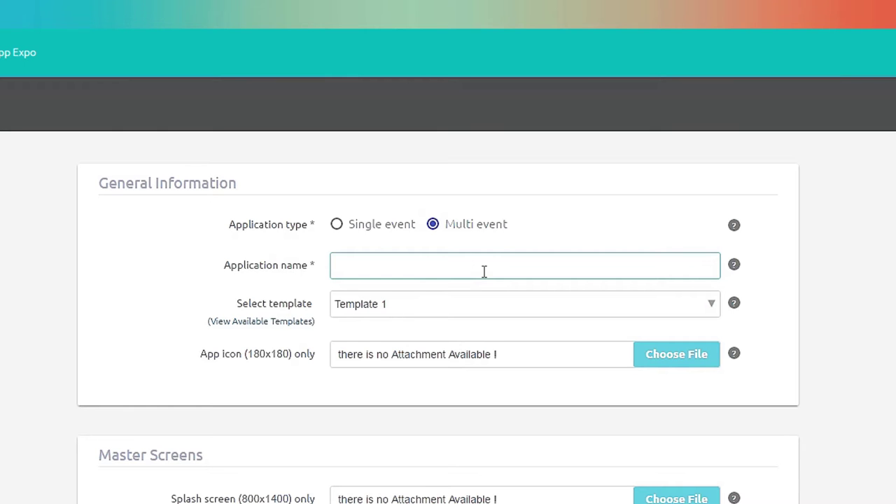
# Name the app App Expo, ask for login after the splash screen, and use white listing text.
pyautogui.write('App Expo')
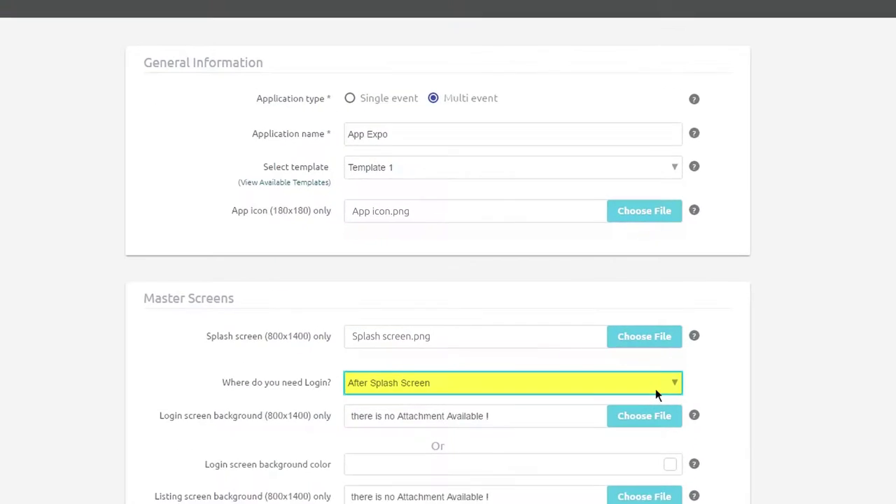
pyautogui.click(600, 357)
pyautogui.click(690, 418)
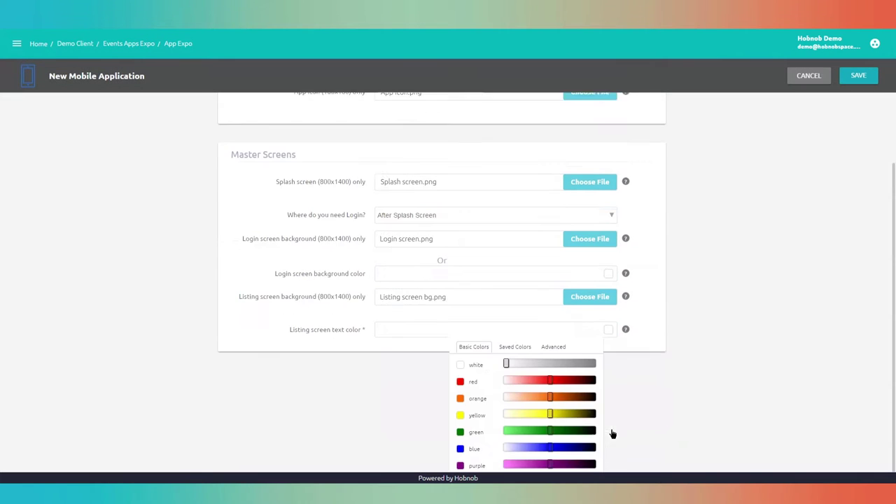
pyautogui.click(612, 434)
pyautogui.scroll(4, 485, 386)
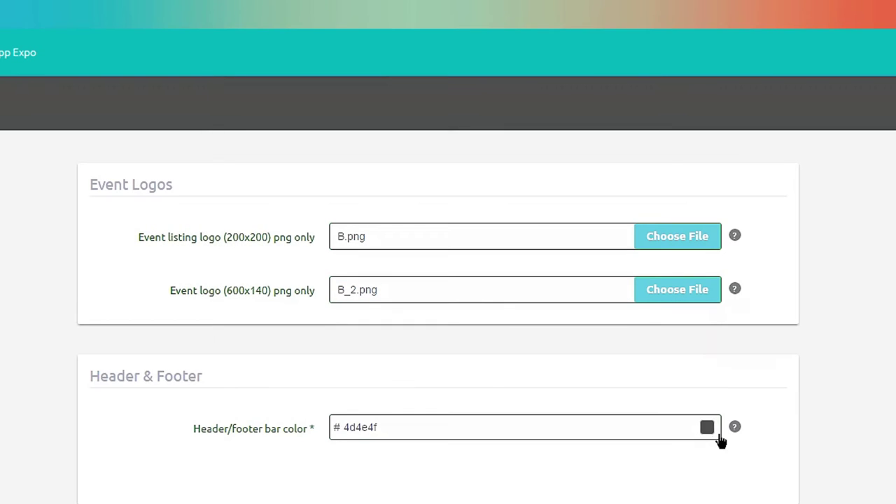
# Set the header/footer bar and background colours to dark grey #4d4e4f.
pyautogui.click(709, 428)
pyautogui.scroll(-2, 743, 441)
pyautogui.scroll(-3, 766, 378)
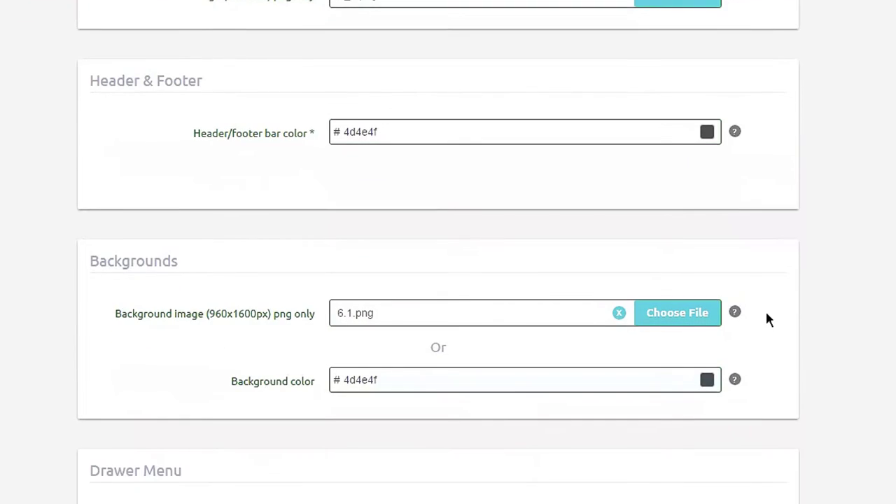
pyautogui.scroll(-2, 728, 280)
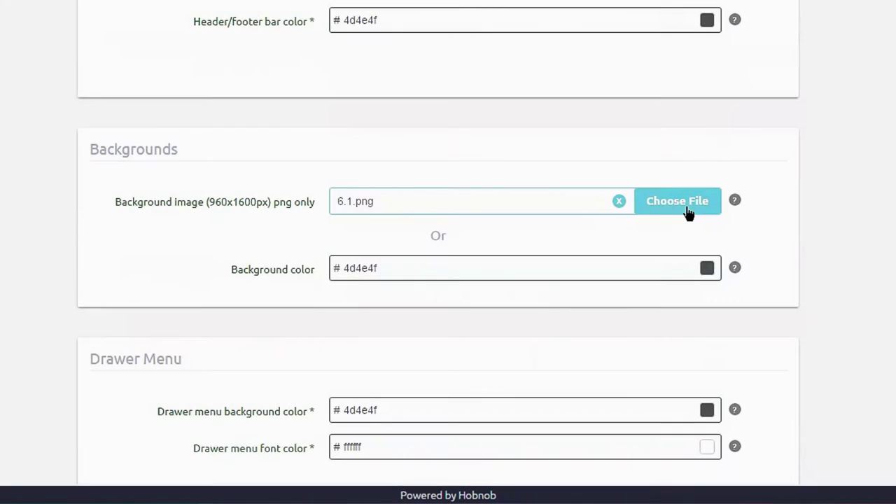
pyautogui.click(712, 271)
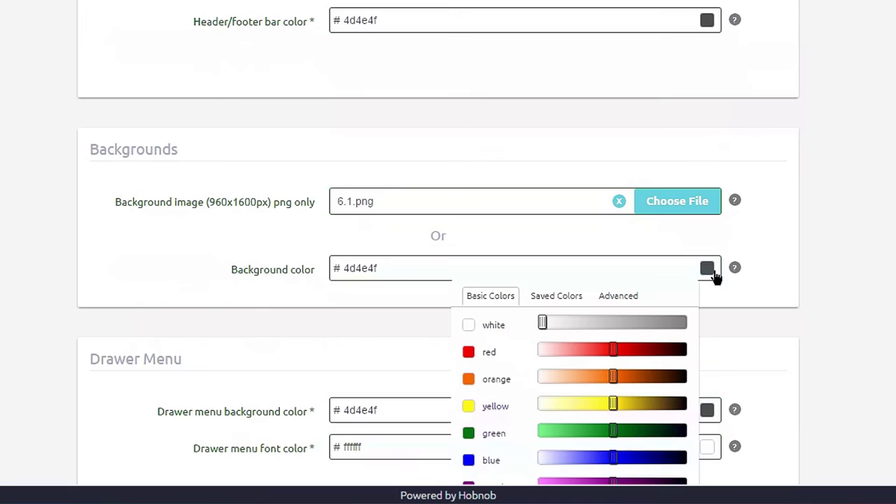
pyautogui.scroll(-2, 714, 277)
pyautogui.scroll(-1, 715, 202)
# Set the drawer menu, button and text font colours to #4d4e4f and save Look and Feel.
pyautogui.click(709, 186)
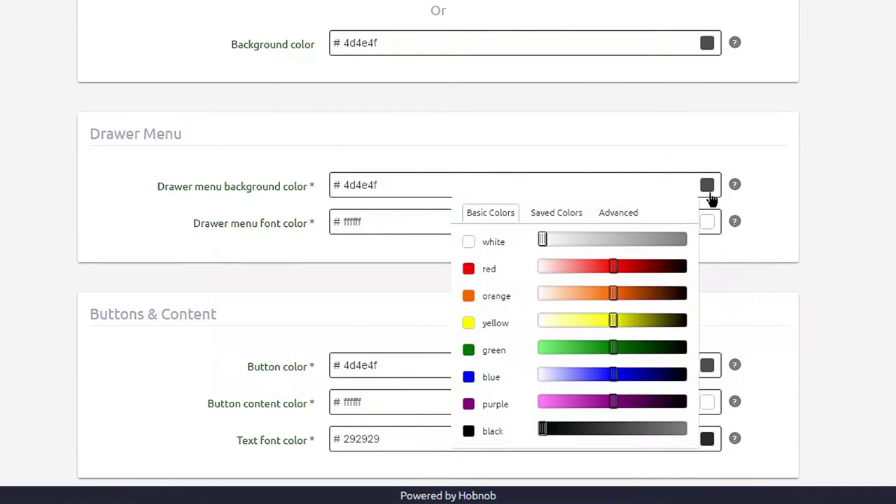
pyautogui.scroll(-1, 714, 203)
pyautogui.click(709, 190)
pyautogui.click(709, 333)
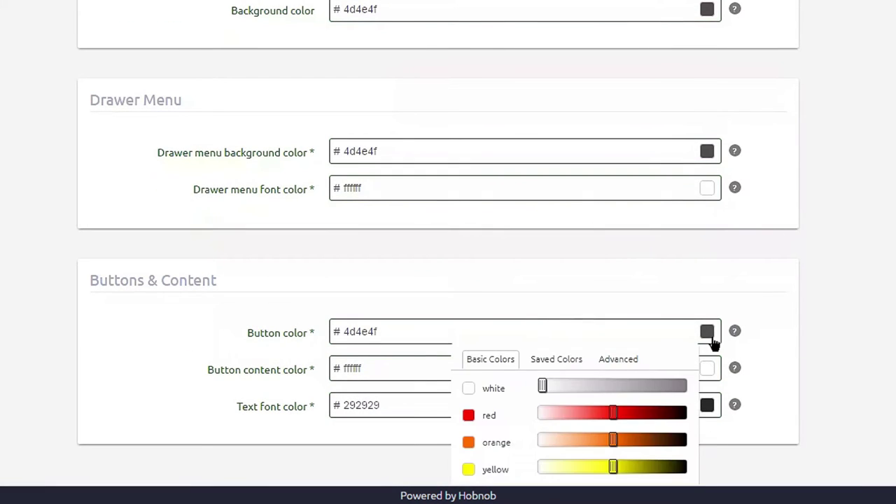
pyautogui.click(714, 409)
pyautogui.scroll(-2, 716, 412)
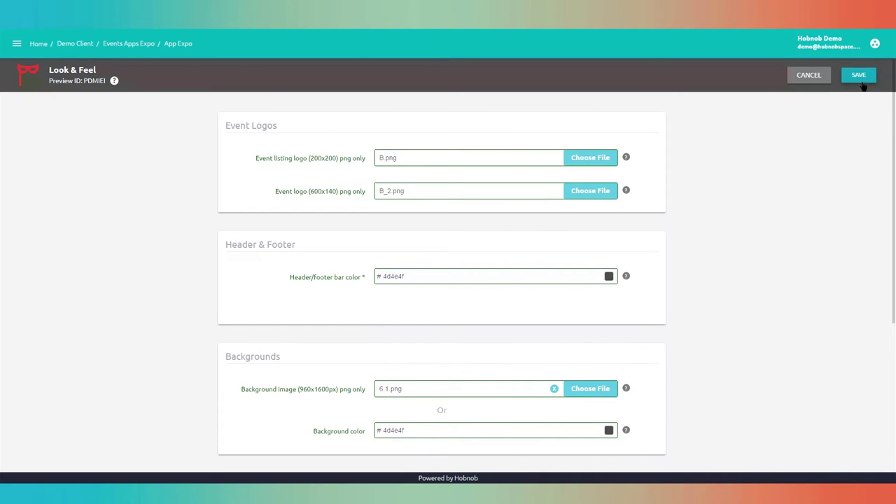
pyautogui.click(860, 76)
# Turn on the Speakers and Feedback app features and save them.
pyautogui.click(859, 75)
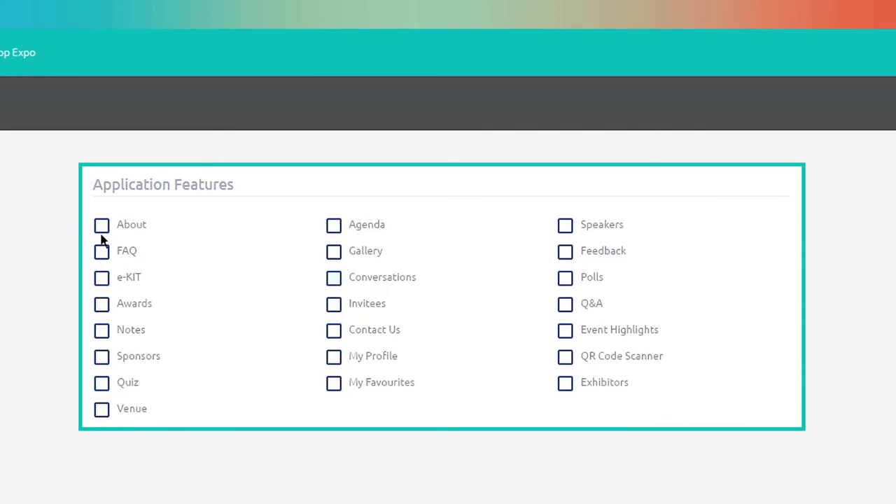
pyautogui.click(567, 228)
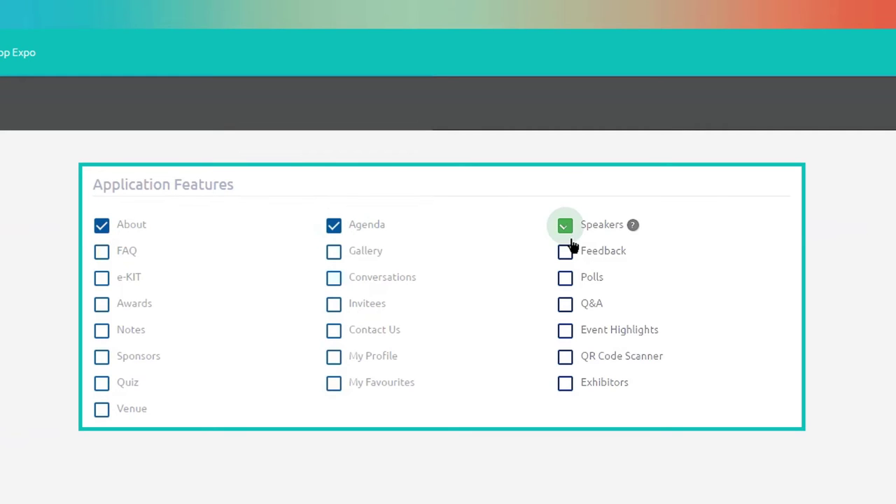
pyautogui.click(566, 253)
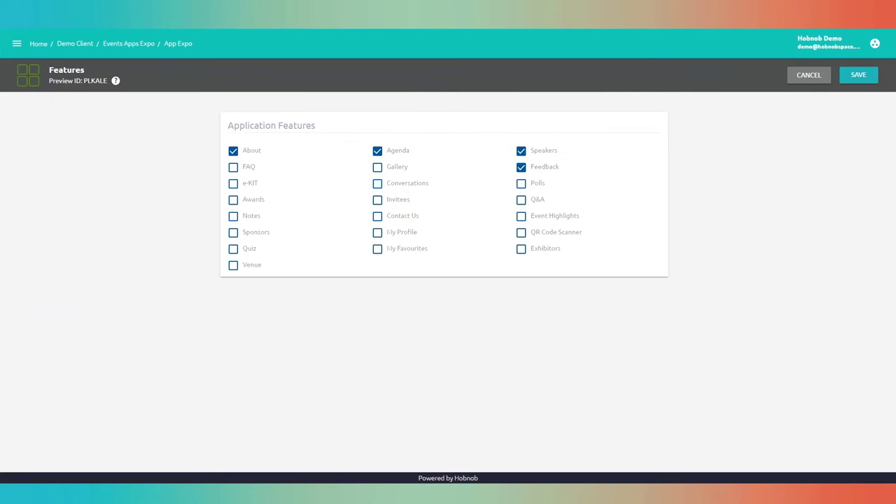
pyautogui.click(856, 78)
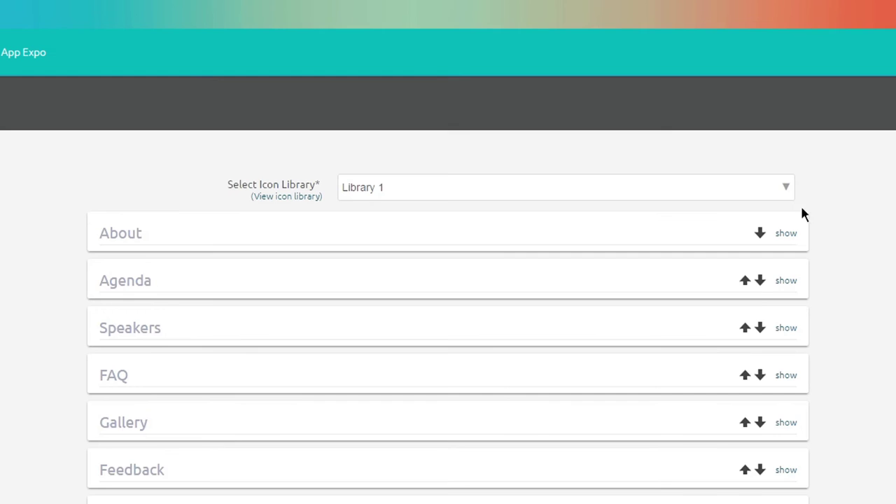
# Switch menus to uploaded custom icons, set the Speakers item's icons, and save.
pyautogui.click(794, 196)
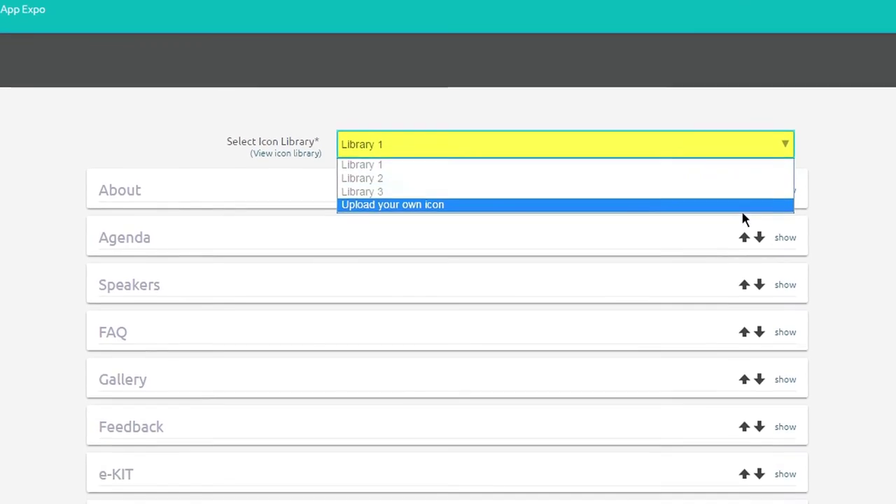
pyautogui.click(743, 208)
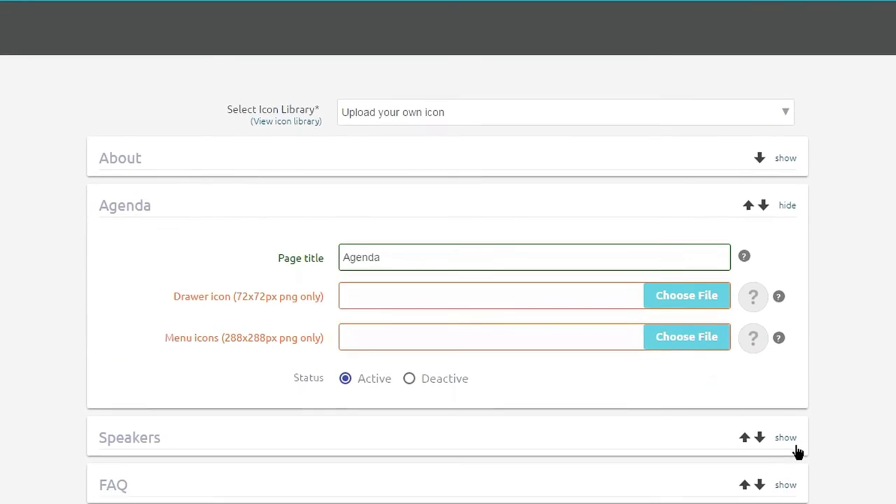
pyautogui.click(790, 440)
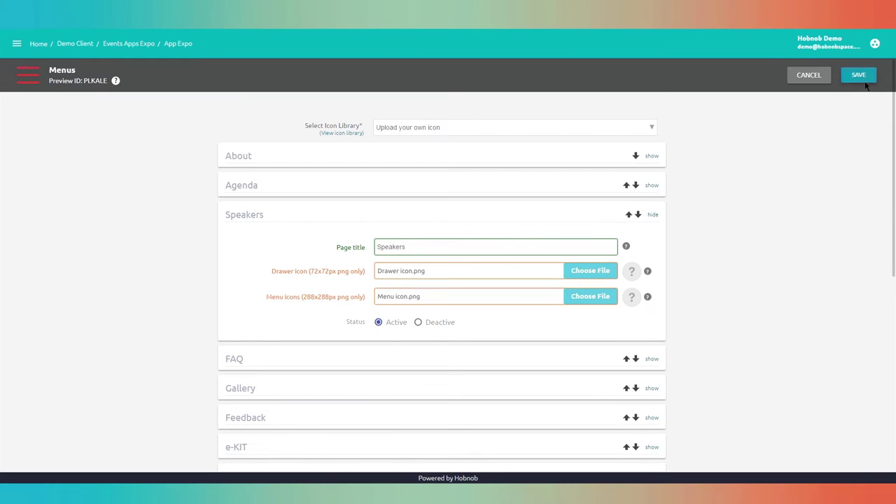
pyautogui.click(864, 78)
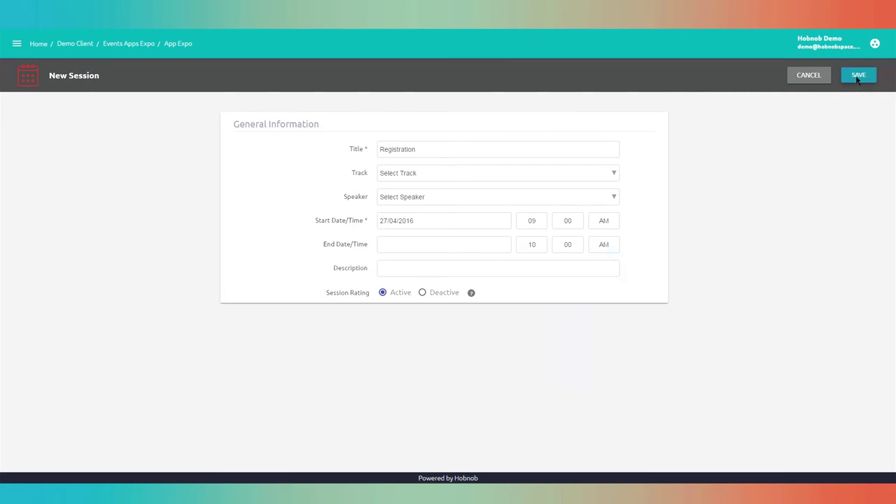
pyautogui.click(858, 77)
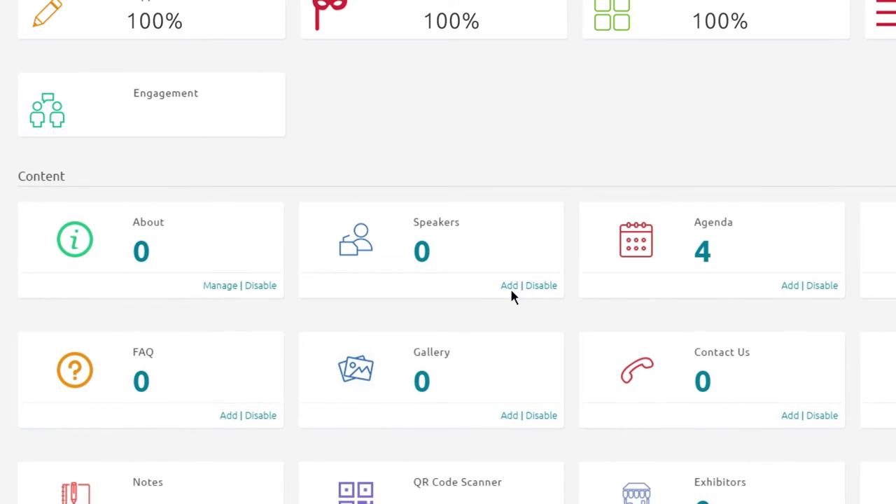
pyautogui.click(510, 287)
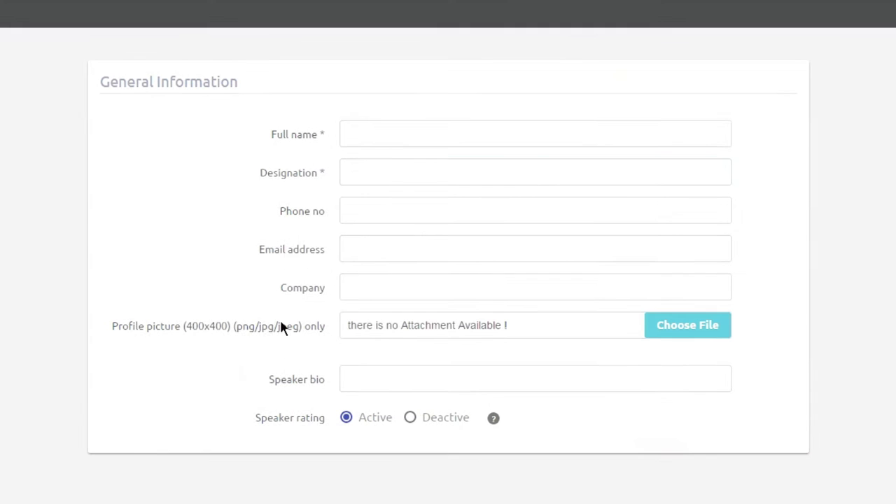
pyautogui.click(366, 142)
pyautogui.click(367, 175)
pyautogui.write('CTO - ML International')
pyautogui.click(664, 327)
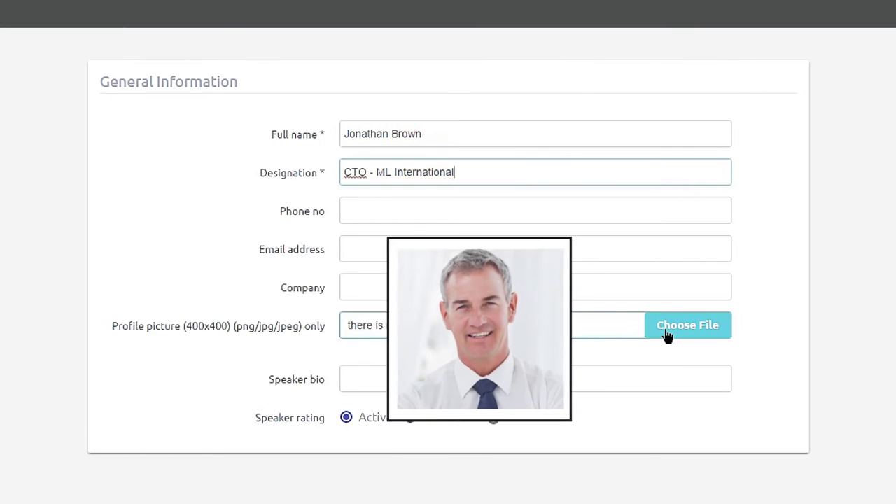
pyautogui.click(596, 392)
pyautogui.write("Many desktop publishing packages and web page editors now use Lorem Ipsum as their default model text, and a search for 'lorem ipsum' will uncover many web sites still in their infancy. Various versions have evolved over the years, sometimes by accident, sometimes on purpose")
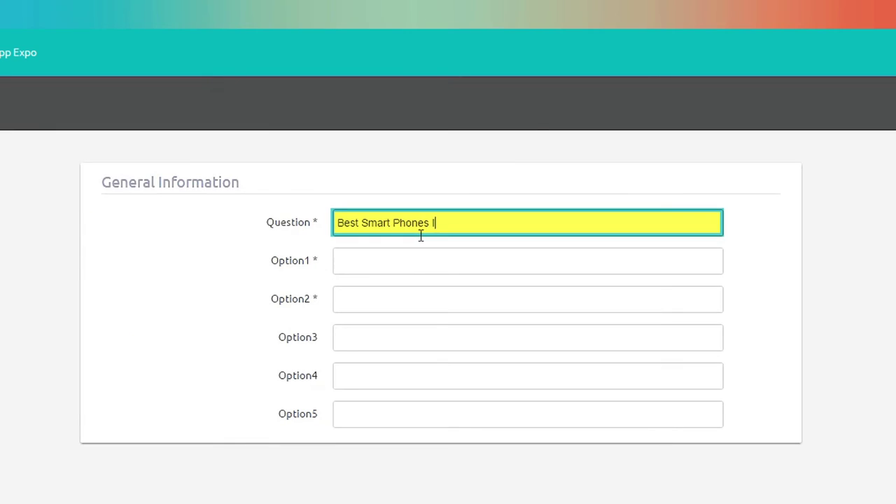
# Draft the smartphone poll with options Iphone 6S, Samsung Galaxy S6, Nexus 5X and Moto X.
pyautogui.write('n the World')
pyautogui.click(478, 262)
pyautogui.write('Iphone 6S')
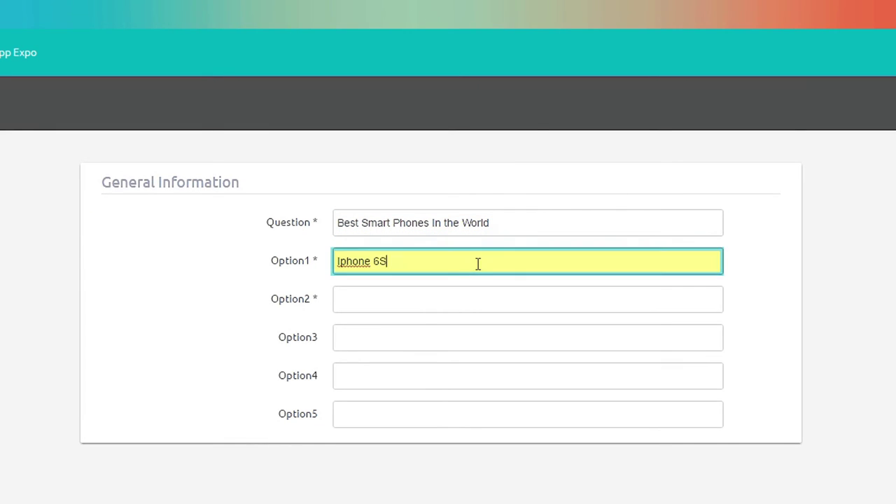
pyautogui.click(429, 309)
pyautogui.write('Samsung Galaxy S6')
pyautogui.click(408, 338)
pyautogui.write('Nexus 5X')
pyautogui.click(394, 376)
pyautogui.write('Moto X')
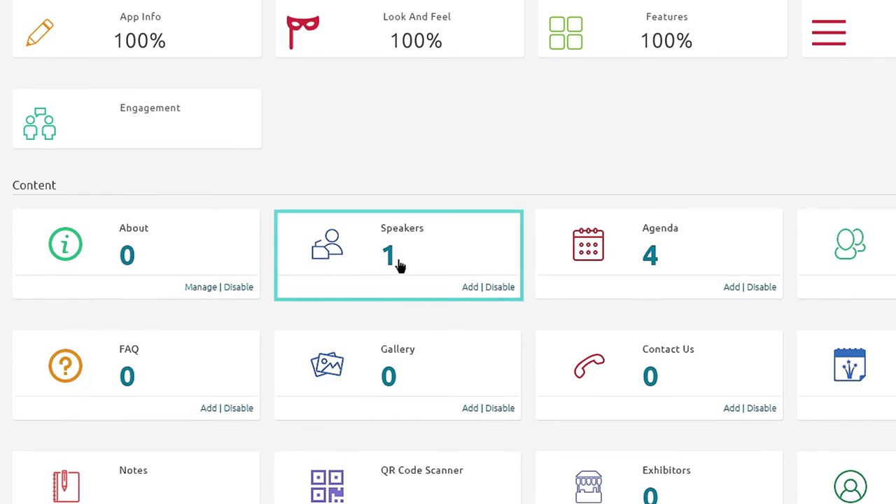
# Edit the speaker to name 'Gtin', designation Business Head Thomson Group, with a new photo.
pyautogui.click(399, 264)
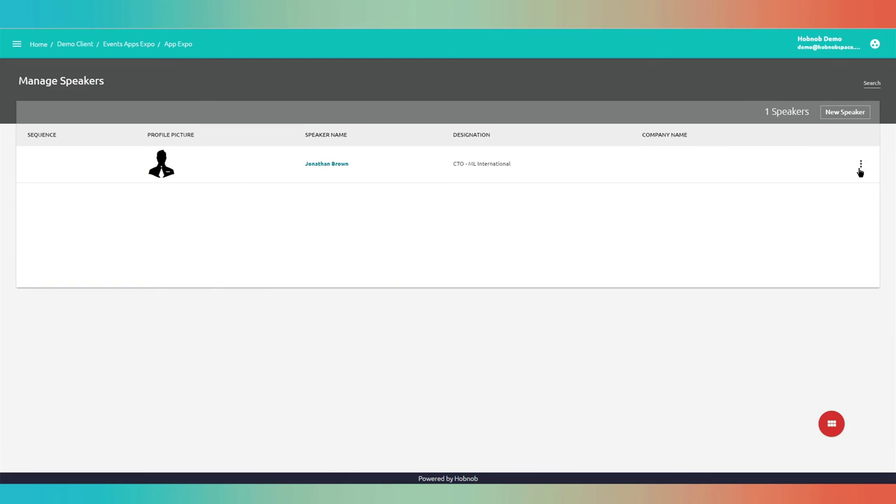
pyautogui.click(830, 129)
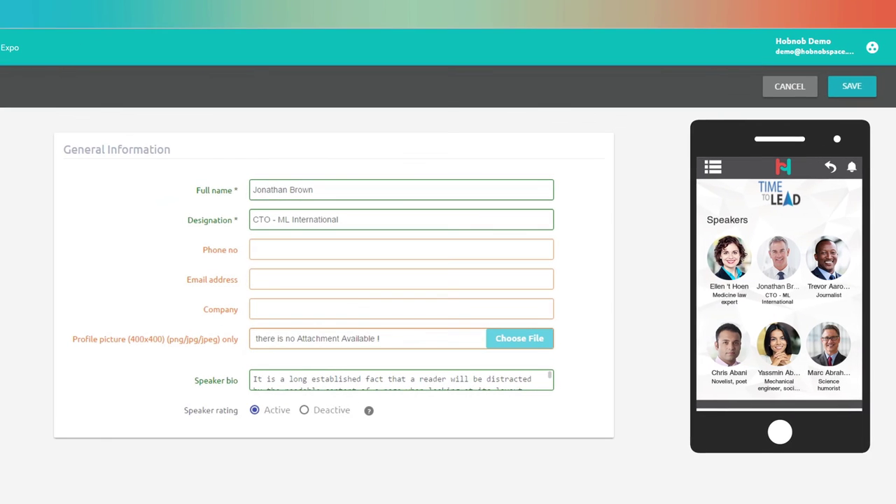
pyautogui.moveTo(516, 194); pyautogui.dragTo(235, 201)
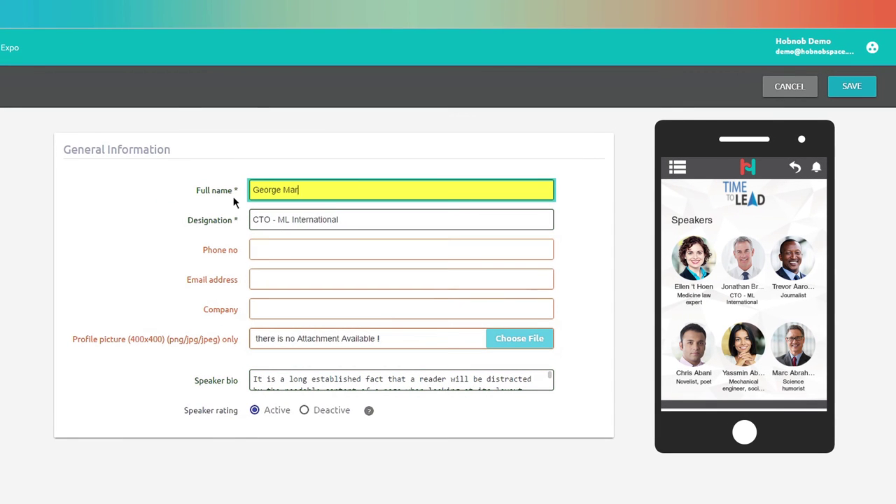
pyautogui.press('Tab')
pyautogui.write('Business Head Thomso')
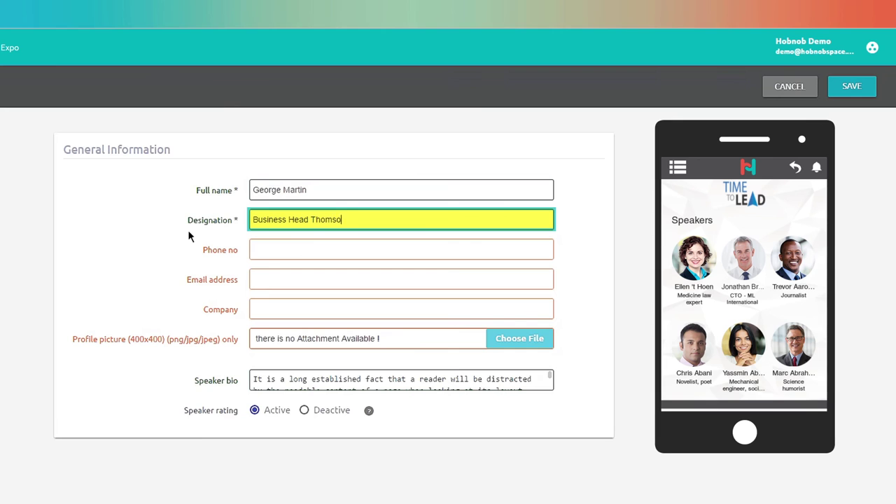
pyautogui.write('n Group')
pyautogui.click(297, 379)
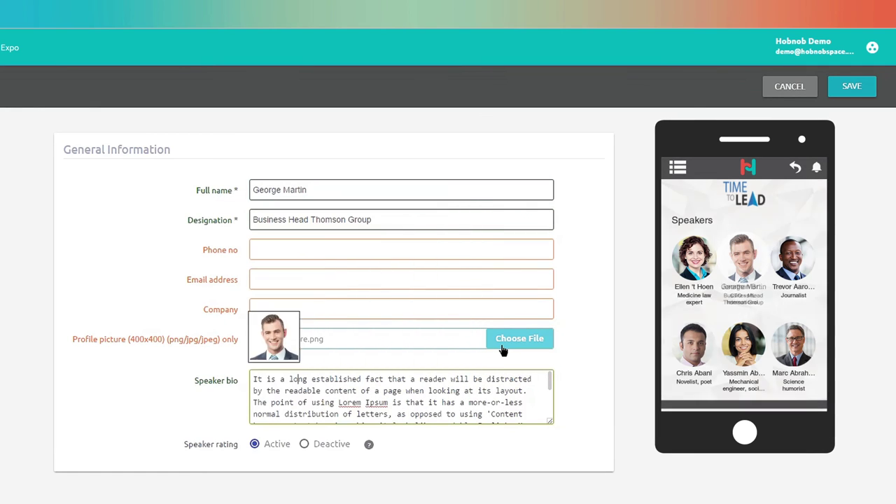
pyautogui.click(840, 91)
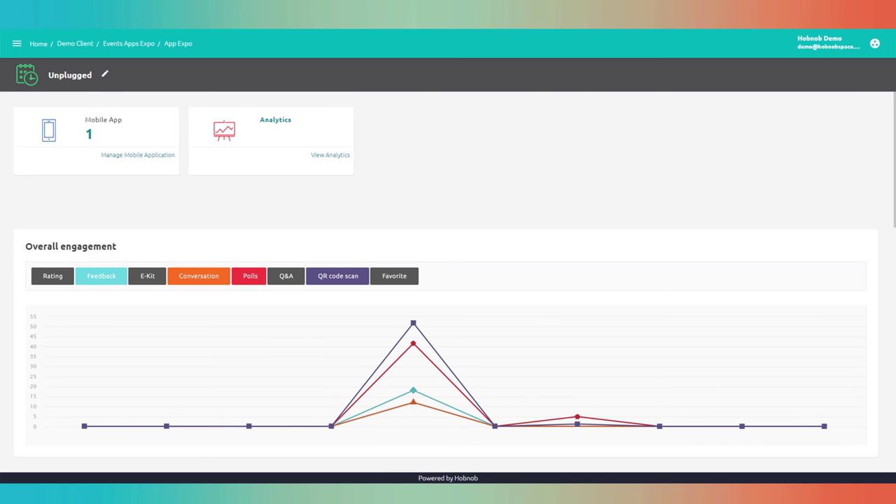
# Scroll the Unplugged dashboard down past page views to the Android/iOS unique users chart.
pyautogui.scroll(-1, 449, 273)
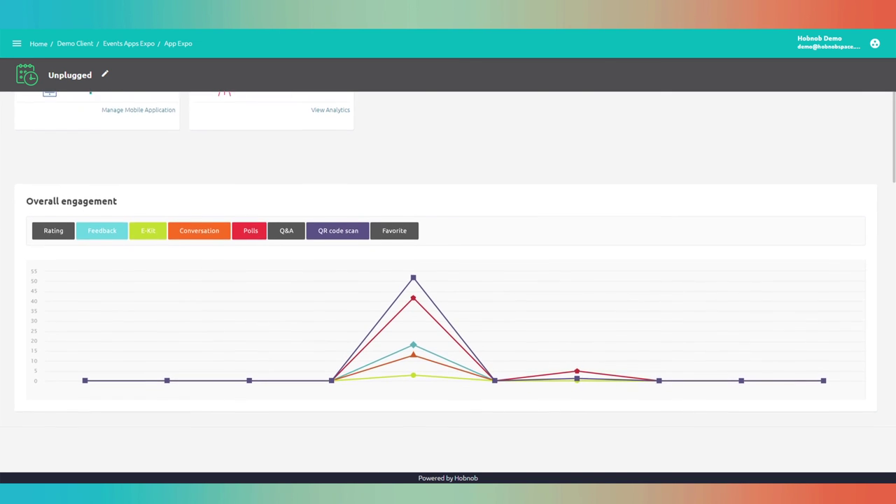
pyautogui.scroll(-2, 448, 273)
pyautogui.scroll(-3, 448, 273)
pyautogui.scroll(-3, 448, 281)
pyautogui.scroll(-3, 448, 280)
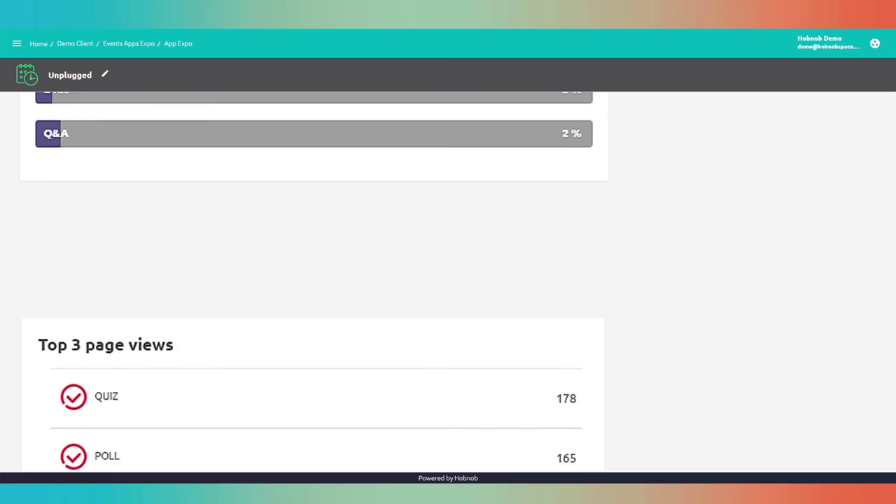
pyautogui.scroll(-3, 448, 280)
pyautogui.scroll(-3, 448, 280)
pyautogui.scroll(-3, 448, 280)
pyautogui.scroll(-3, 448, 280)
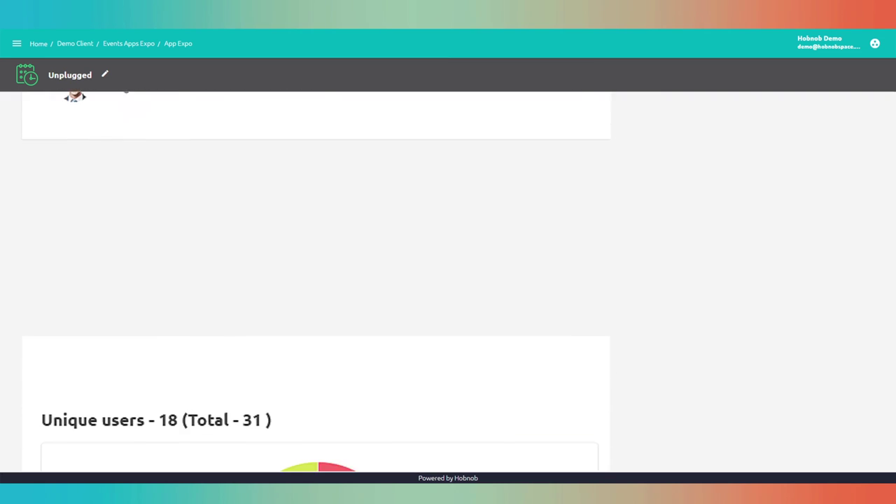
pyautogui.scroll(-2, 448, 280)
pyautogui.scroll(-1, 448, 280)
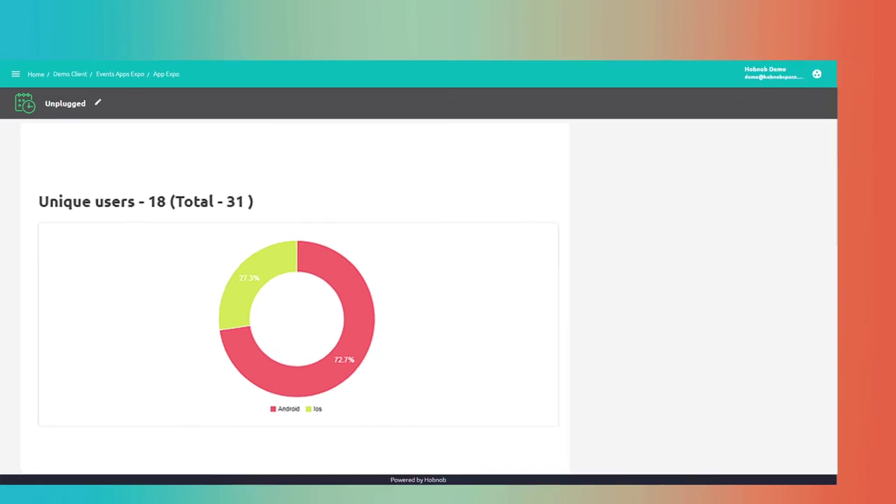